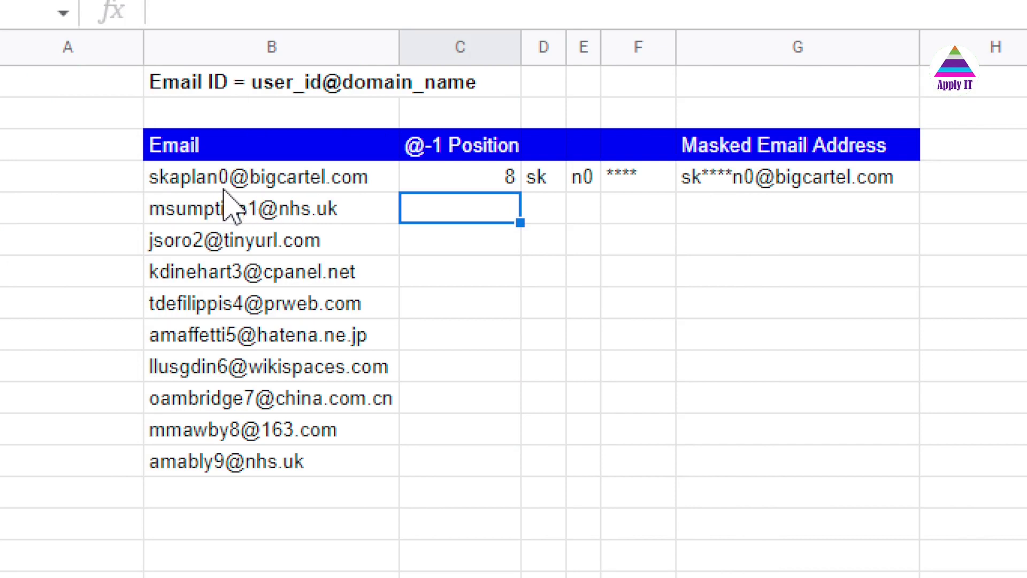
Examine the SEARCH formula for the @-1 Position in C4, going through each argument and the final subtraction.
{"action": "left_click", "coordinate": [476, 172]}
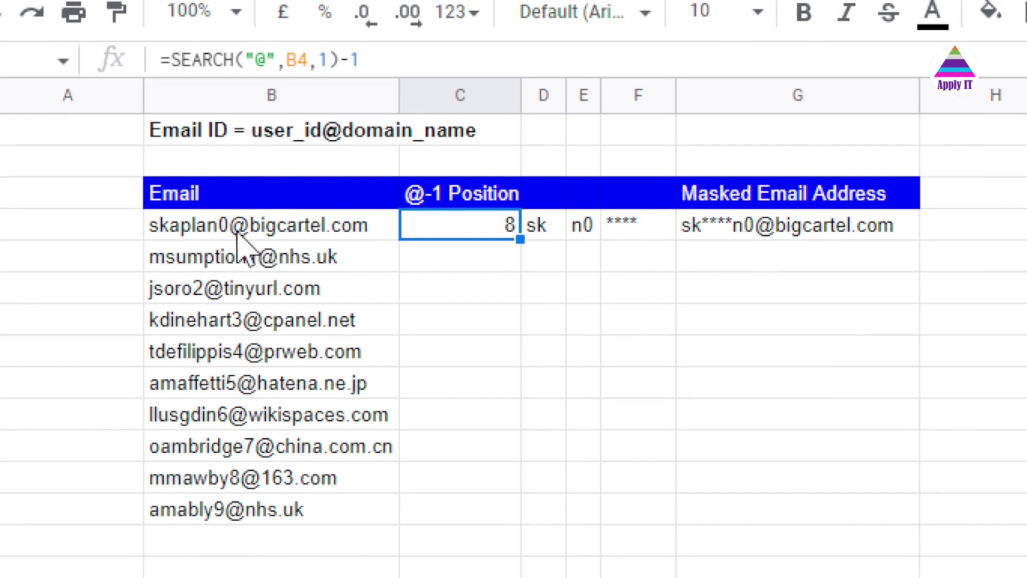
{"action": "left_click", "coordinate": [389, 68]}
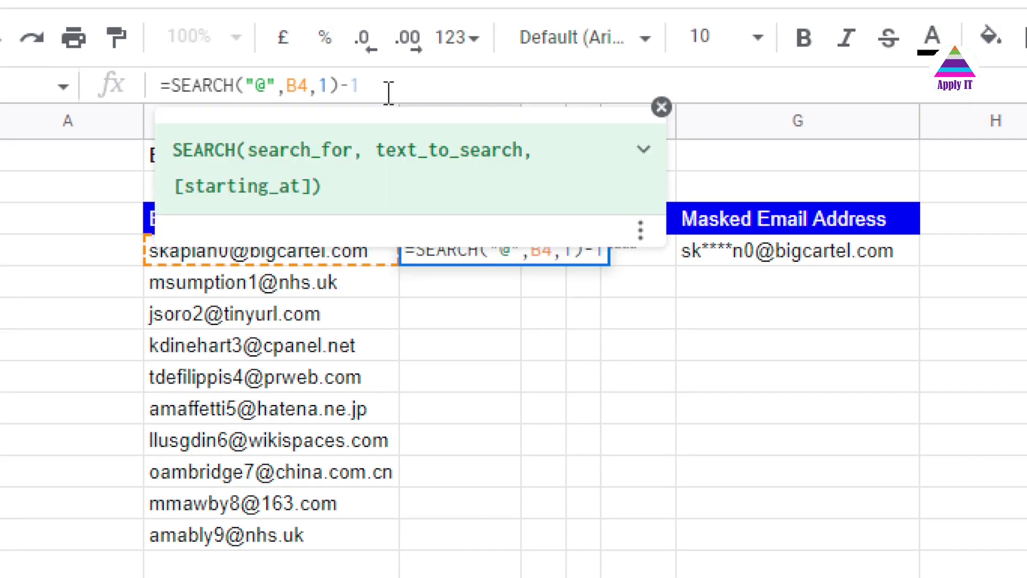
{"action": "key", "text": "Right"}
{"action": "key", "text": "Right"}
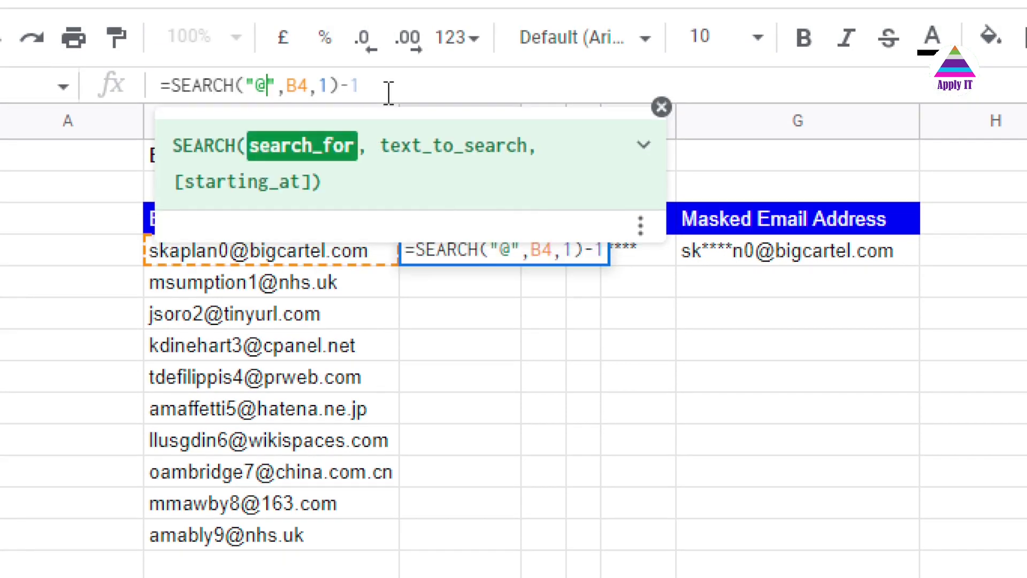
{"action": "key", "text": "Right"}
{"action": "key", "text": "Right"}
{"action": "key", "text": "Right"}
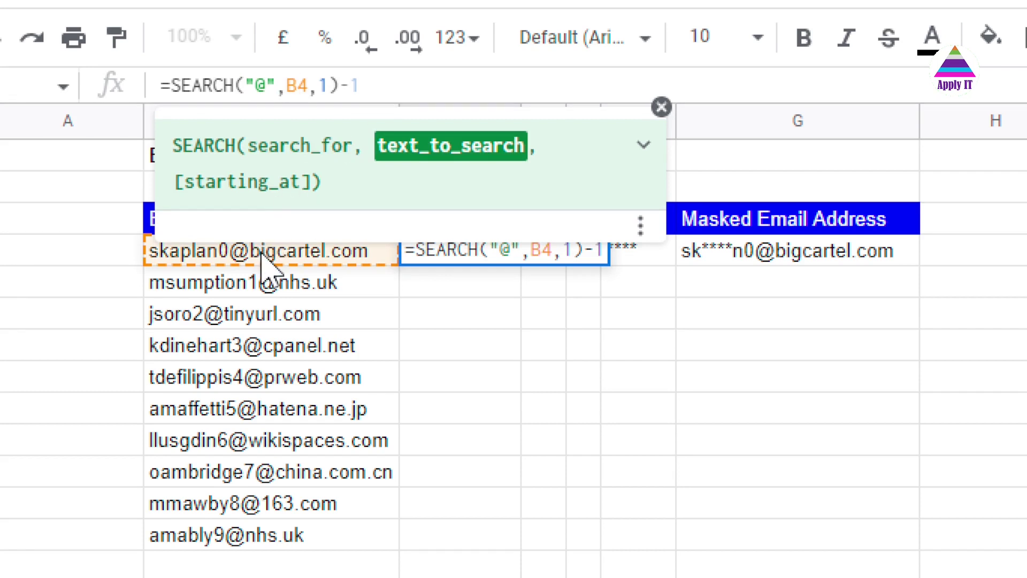
{"action": "key", "text": "Right"}
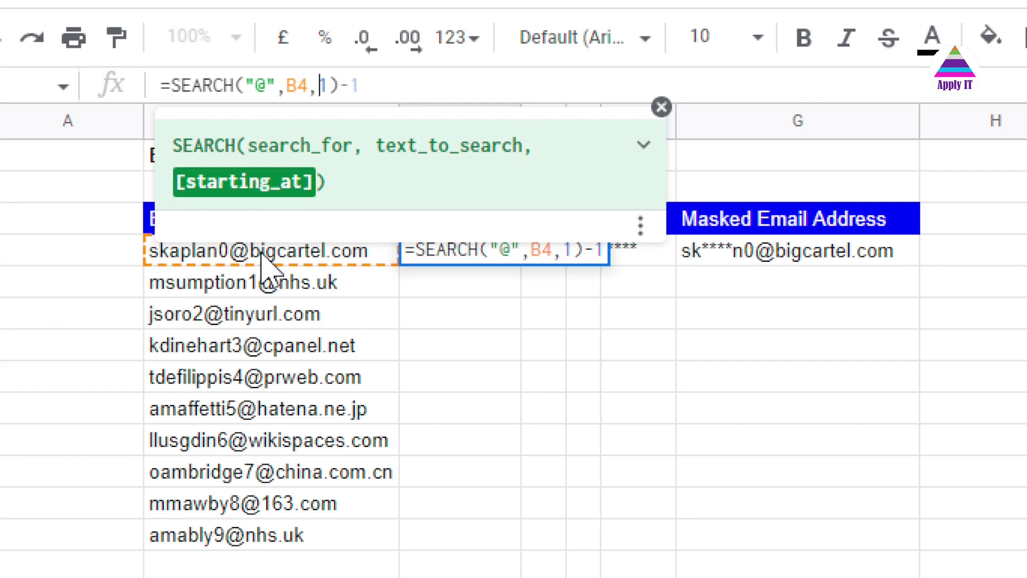
{"action": "key", "text": "Right"}
{"action": "key", "text": "Right"}
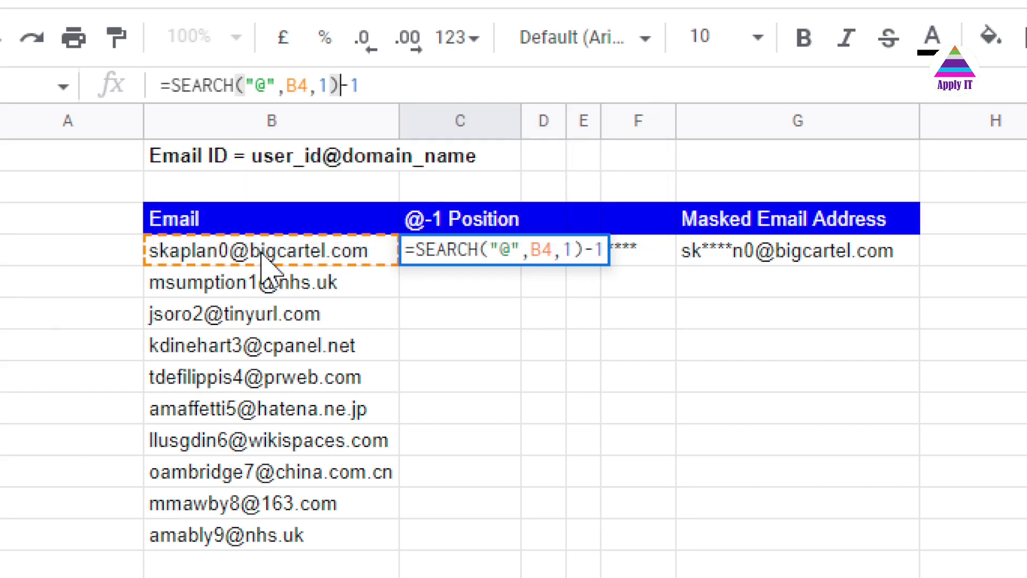
{"action": "key", "text": "Right"}
{"action": "key", "text": "Right"}
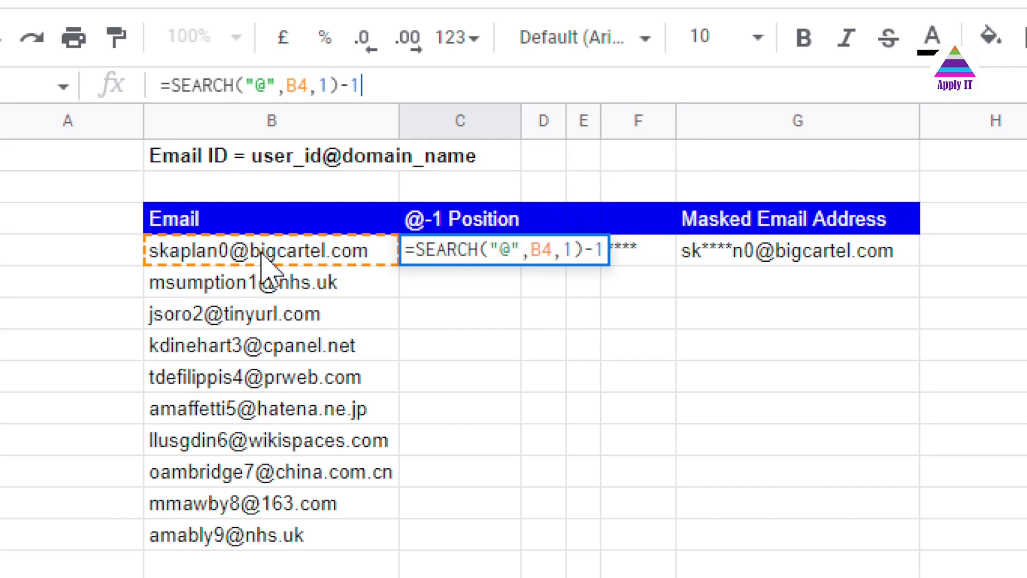
{"action": "key", "text": "Return"}
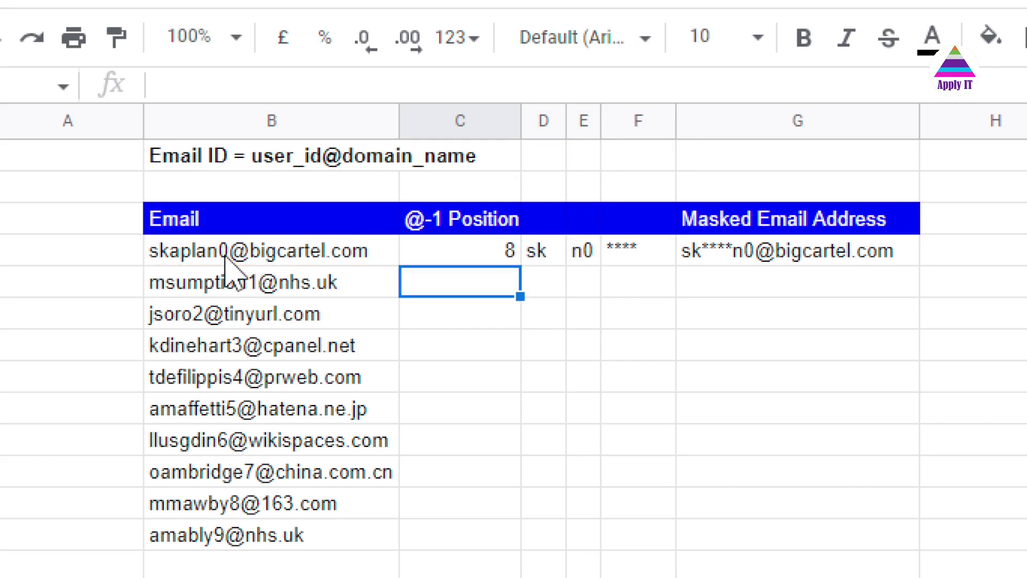
Examine the LEFT formula in D4, going through its string and number-of-characters arguments.
{"action": "left_click", "coordinate": [532, 255]}
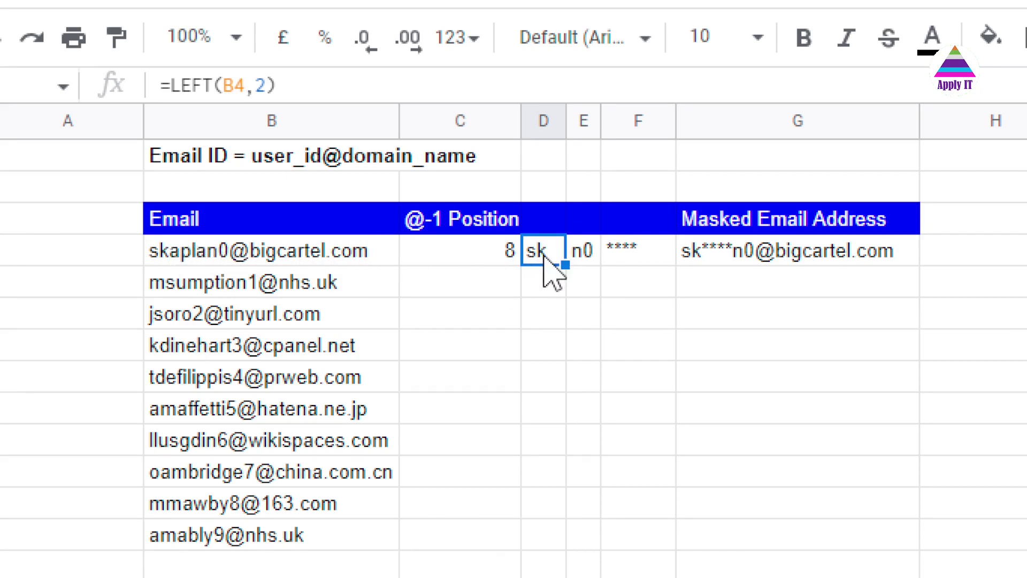
{"action": "double_click", "coordinate": [527, 261]}
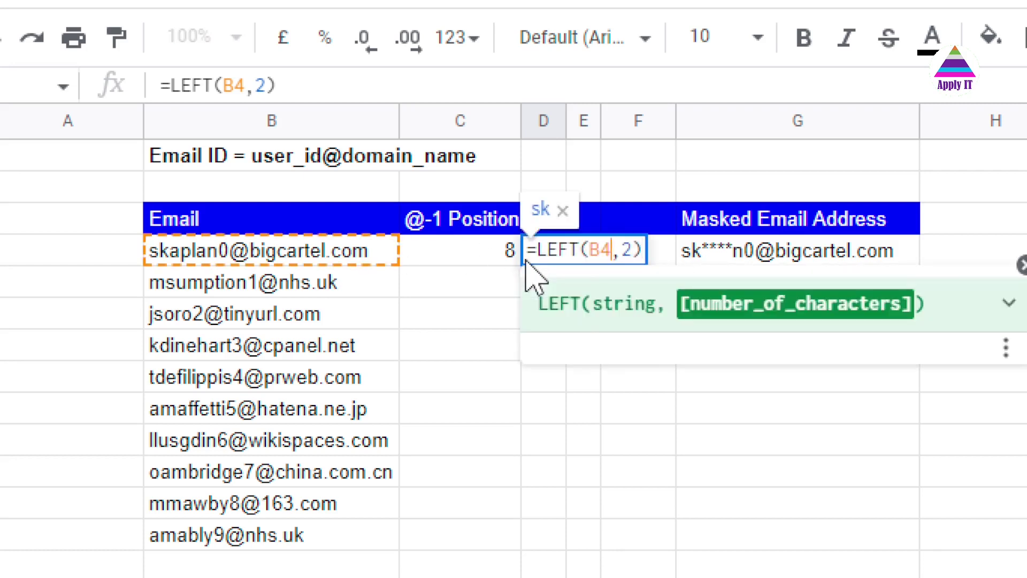
{"action": "key", "text": "Left"}
{"action": "key", "text": "Left"}
{"action": "key", "text": "Left"}
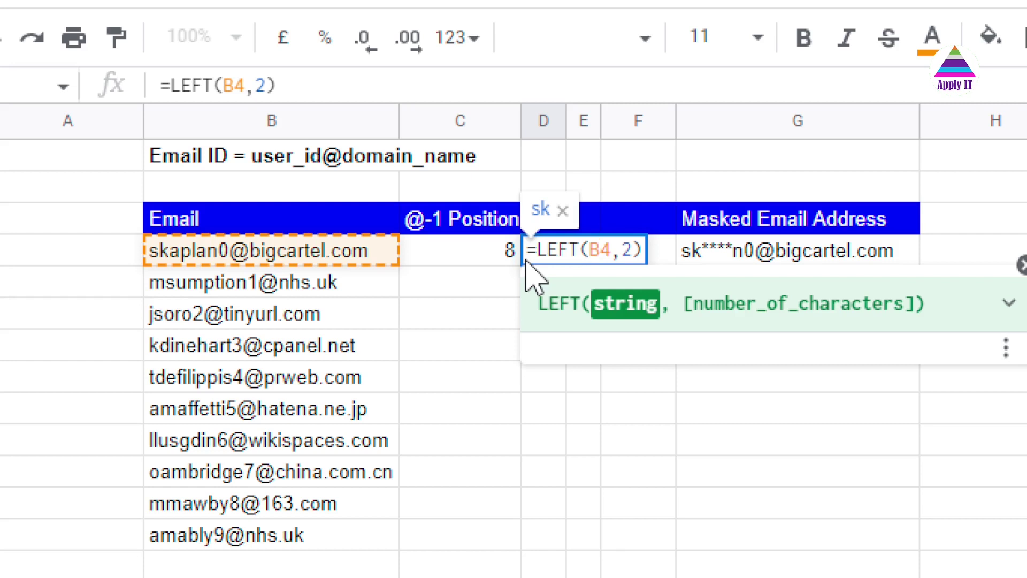
{"action": "key", "text": "Right"}
{"action": "key", "text": "Right"}
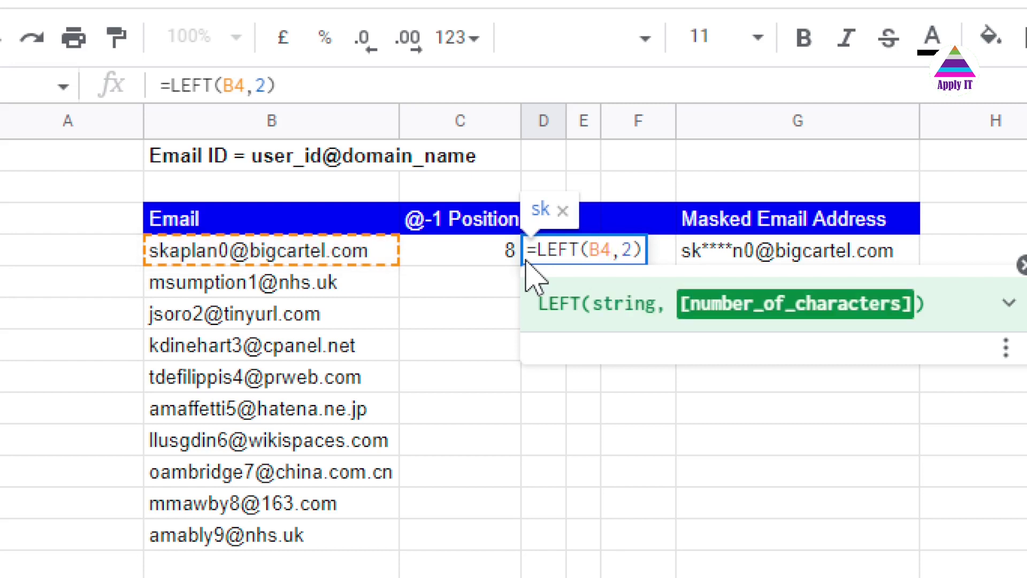
{"action": "key", "text": "Right"}
{"action": "key", "text": "Right"}
{"action": "key", "text": "Return"}
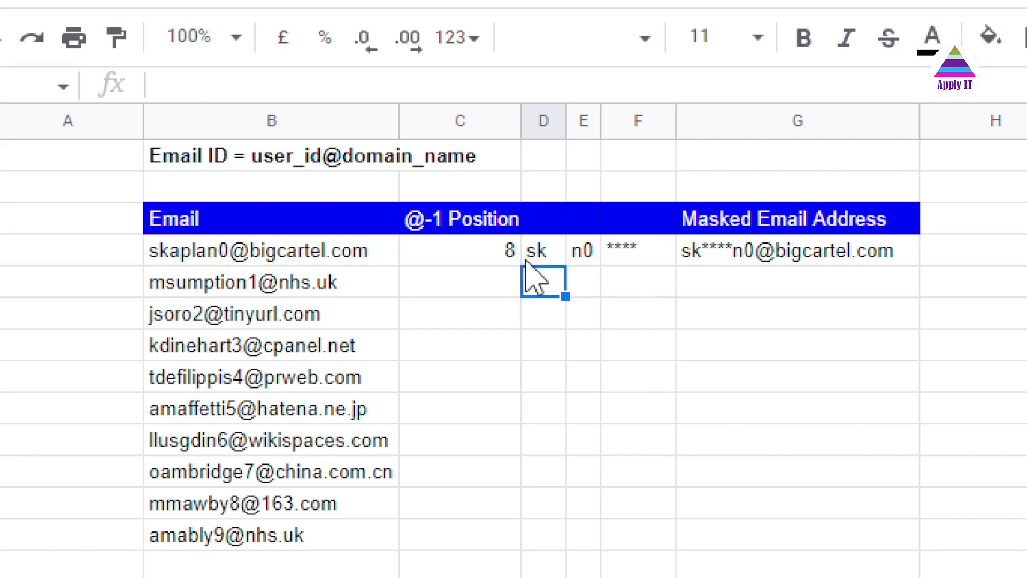
Open the formula in E4 and highlight the start of the LEFT function nested inside RIGHT.
{"action": "left_click", "coordinate": [578, 257]}
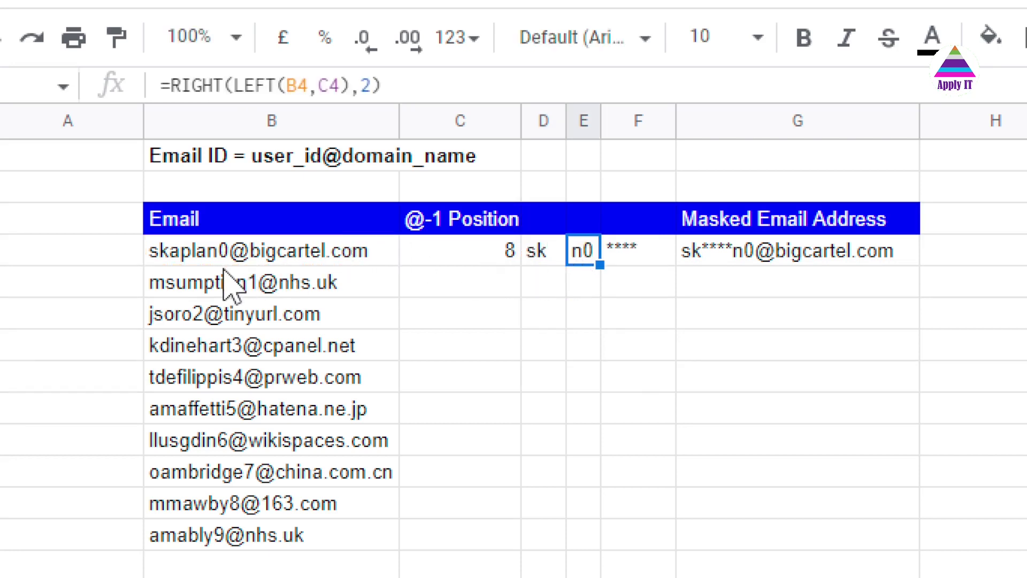
{"action": "key", "text": "F2"}
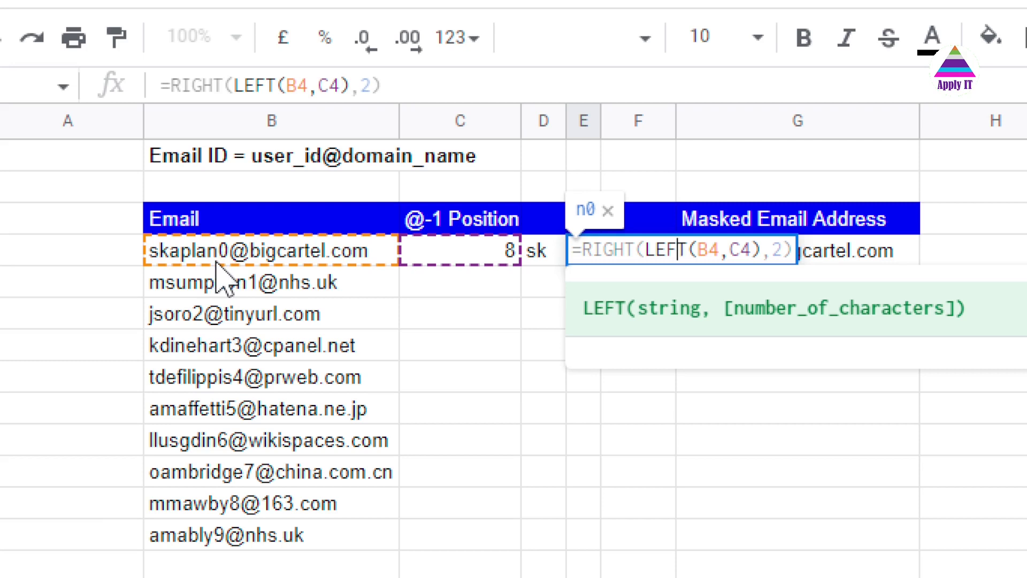
{"action": "key", "text": "Left"}
{"action": "key", "text": "Left"}
{"action": "key", "text": "Left"}
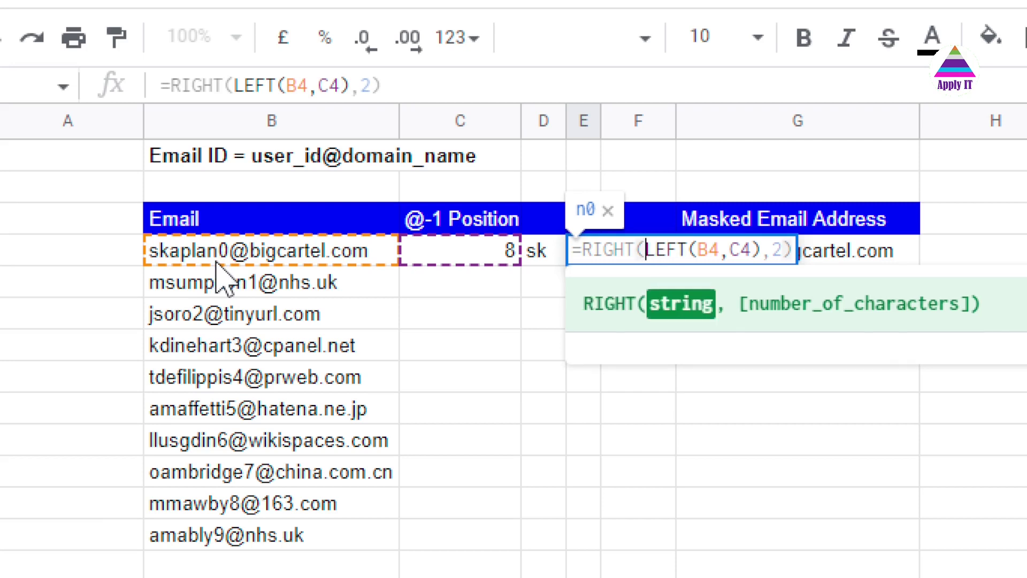
{"action": "key", "text": "shift+Right"}
{"action": "key", "text": "shift+Right"}
{"action": "key", "text": "shift+Right"}
{"action": "key", "text": "shift+Right"}
{"action": "key", "text": "shift+Right"}
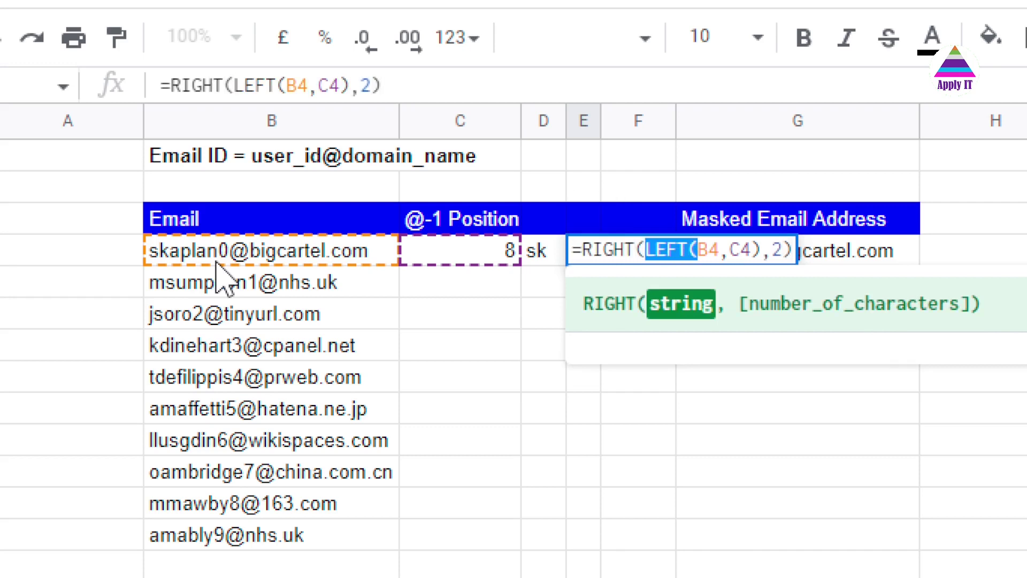
Examine the B4 string and C4 character-count arguments of the nested LEFT function in E4.
{"action": "key", "text": "Right"}
{"action": "key", "text": "shift+Right"}
{"action": "key", "text": "shift+Right"}
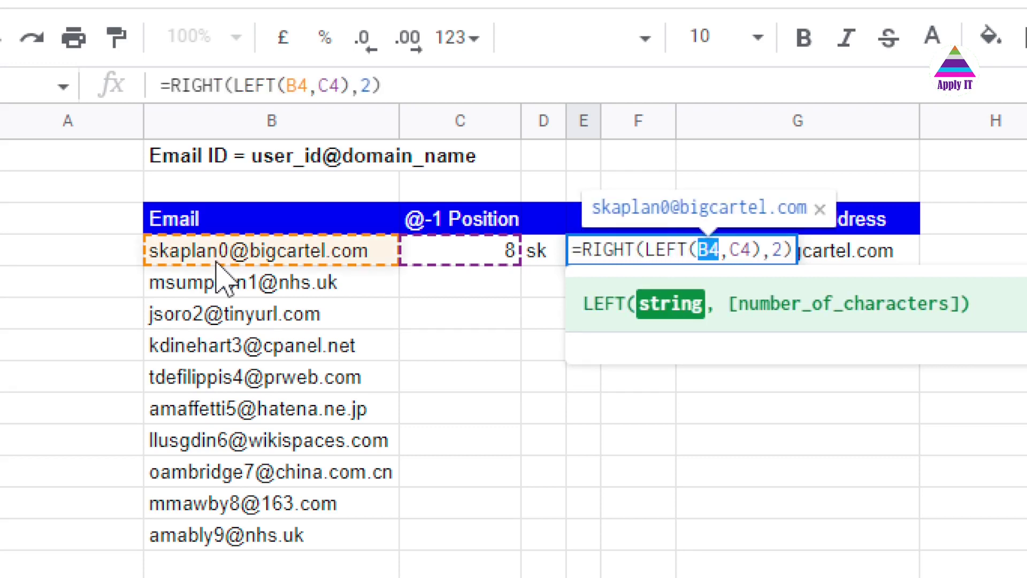
{"action": "key", "text": "Right"}
{"action": "key", "text": "Right"}
{"action": "key", "text": "shift+Right"}
{"action": "key", "text": "shift+Right"}
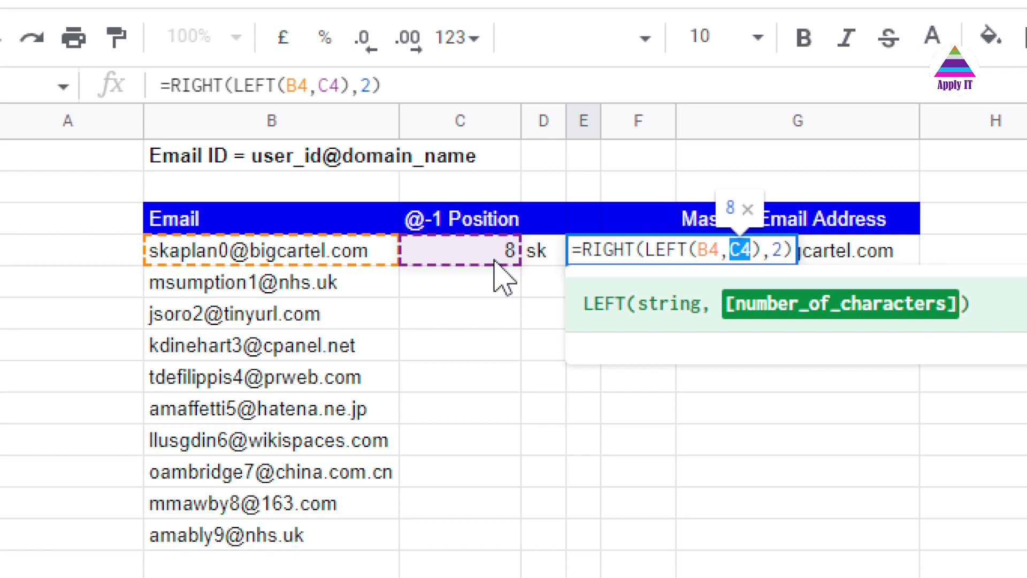
{"action": "key", "text": "Right"}
{"action": "key", "text": "Right"}
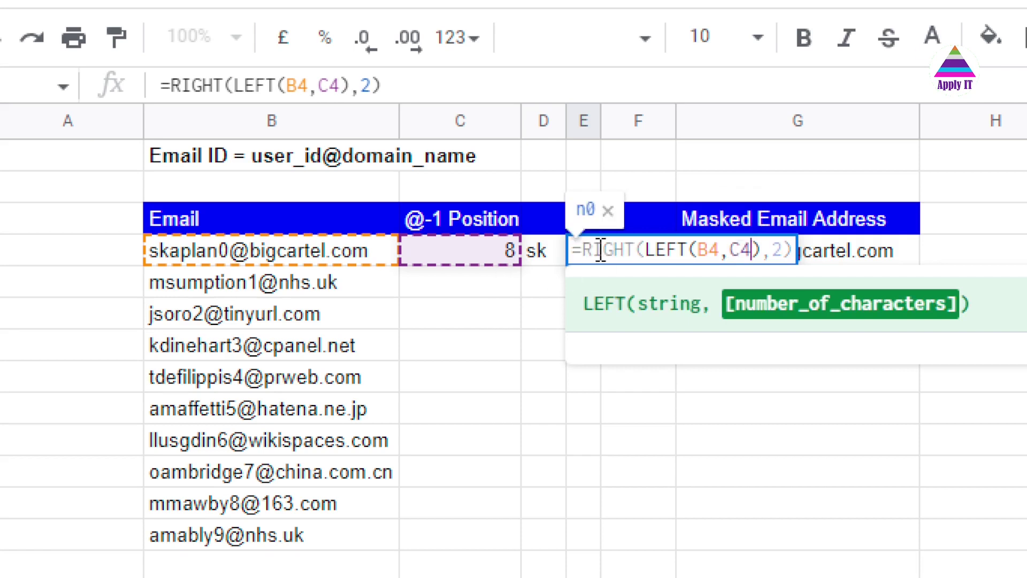
Examine the outer RIGHT function in E4, highlighting the nested LEFT as its string and checking its number of characters.
{"action": "key", "text": "shift+Left"}
{"action": "key", "text": "shift+Left"}
{"action": "key", "text": "shift+Left"}
{"action": "key", "text": "shift+Left"}
{"action": "key", "text": "shift+Left"}
{"action": "key", "text": "shift+Left"}
{"action": "key", "text": "shift+Left"}
{"action": "key", "text": "shift+Left"}
{"action": "key", "text": "shift+Left"}
{"action": "key", "text": "shift+Left"}
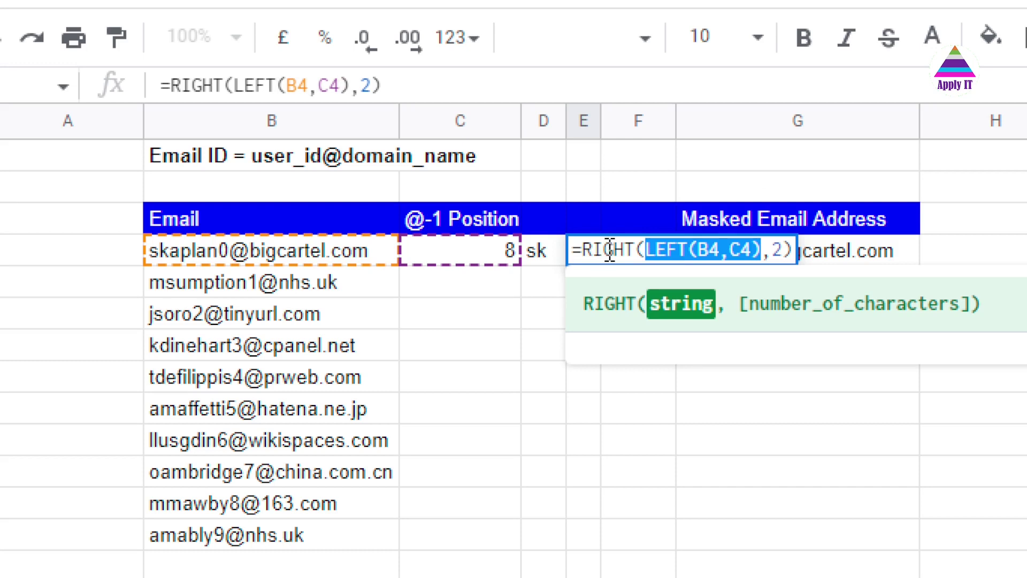
{"action": "left_click", "coordinate": [783, 249]}
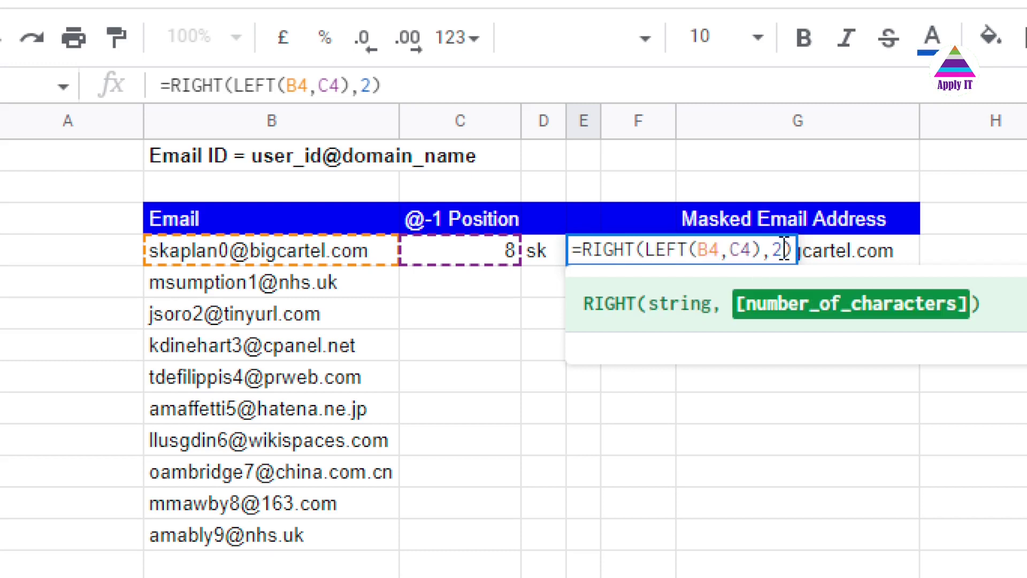
{"action": "key", "text": "Return"}
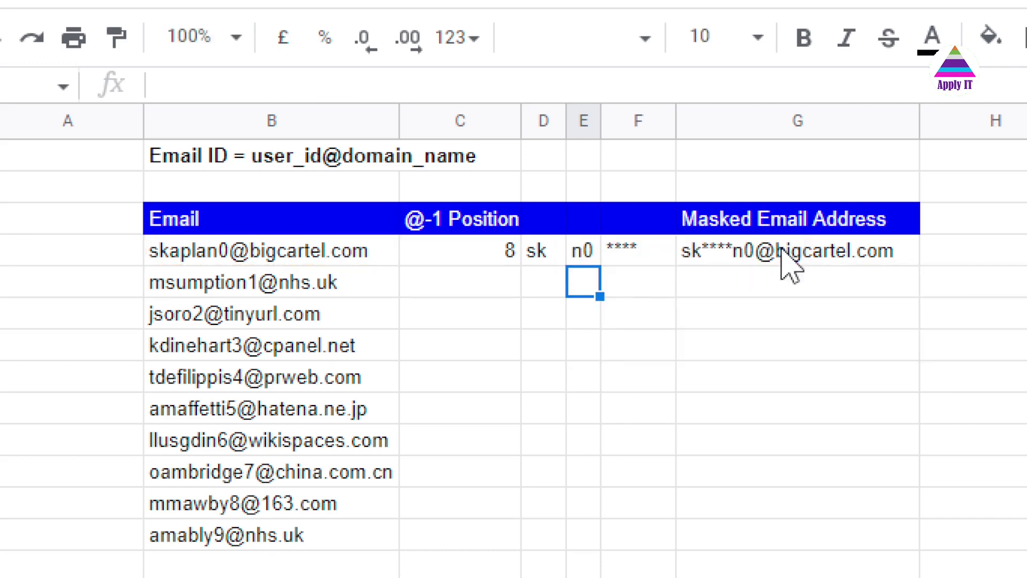
{"action": "key", "text": "Up"}
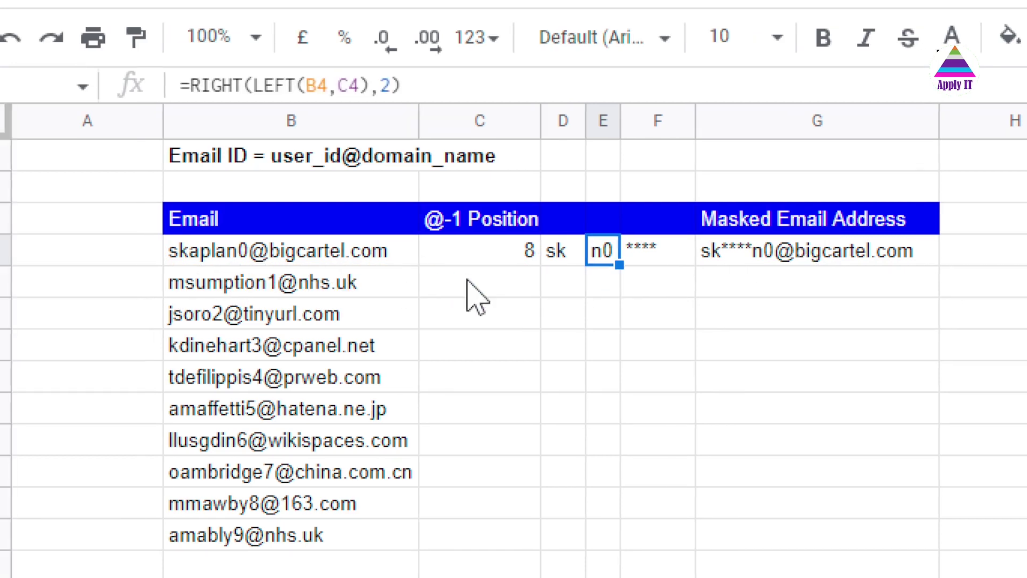
Open the REPT formula in F4 and highlight the asterisk in its text-to-repeat argument.
{"action": "left_click", "coordinate": [654, 271]}
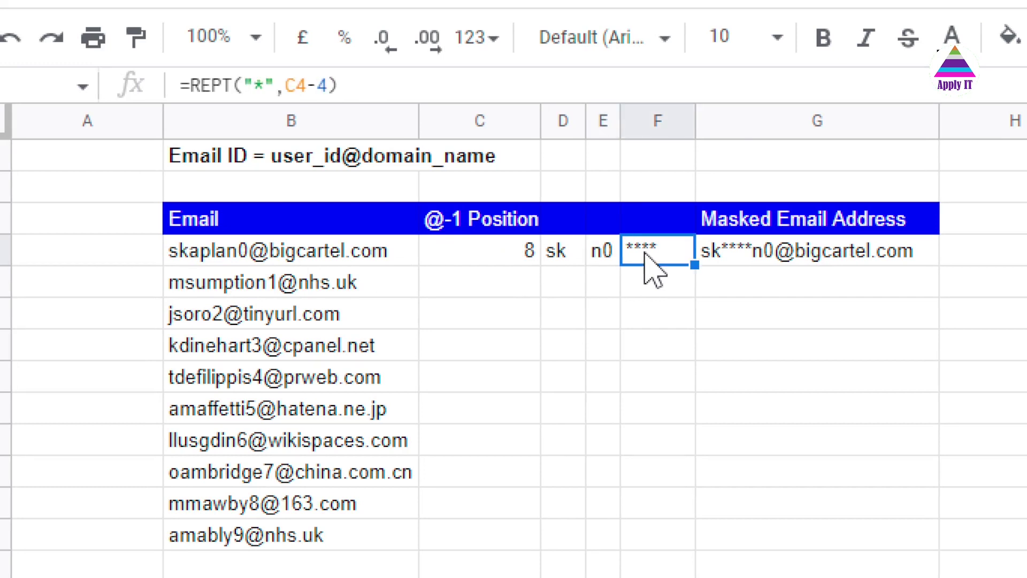
{"action": "double_click", "coordinate": [644, 253]}
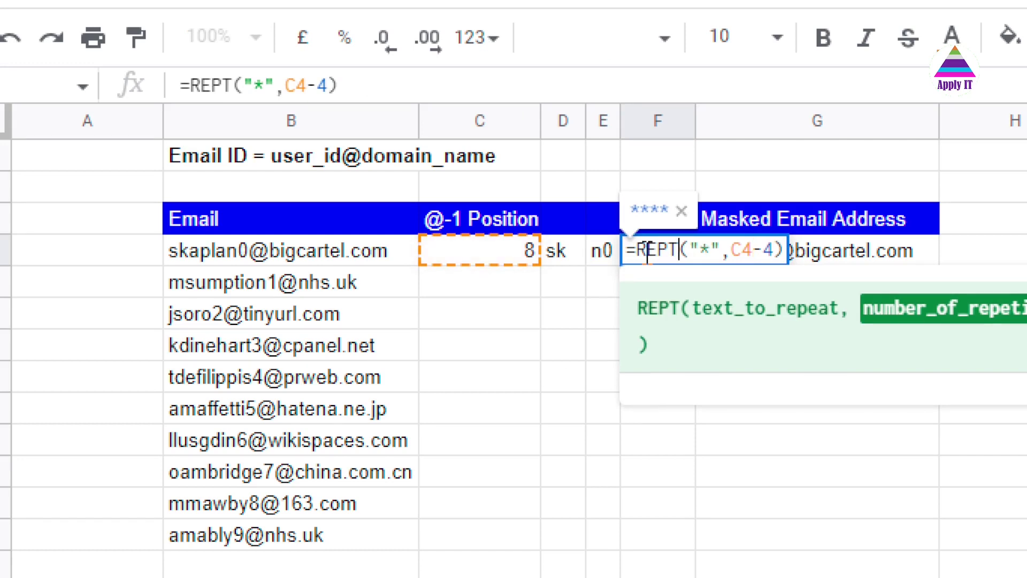
{"action": "key", "text": "Left"}
{"action": "key", "text": "Left"}
{"action": "key", "text": "Left"}
{"action": "key", "text": "Left"}
{"action": "key", "text": "Left"}
{"action": "key", "text": "Left"}
{"action": "key", "text": "Right"}
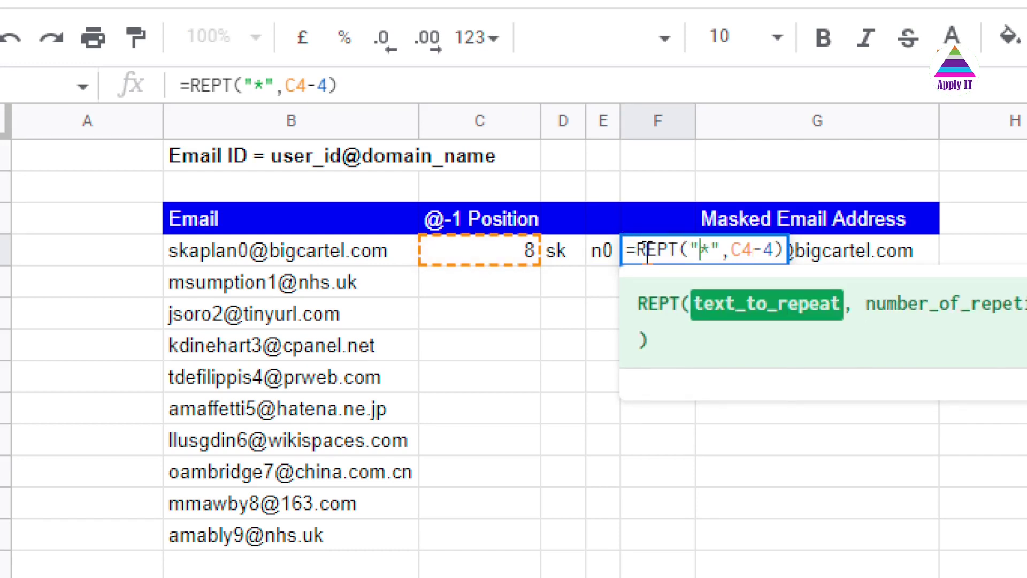
{"action": "key", "text": "shift+Right"}
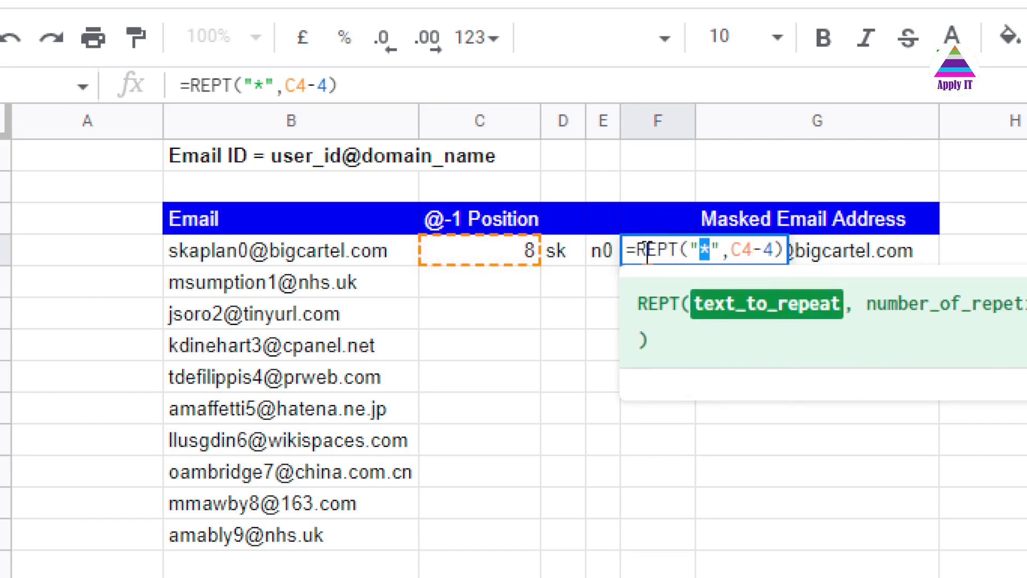
Examine the number-of-repetitions argument C4-4 of the REPT formula in F4, then close the formula.
{"action": "key", "text": "Right"}
{"action": "key", "text": "Right"}
{"action": "key", "text": "Right"}
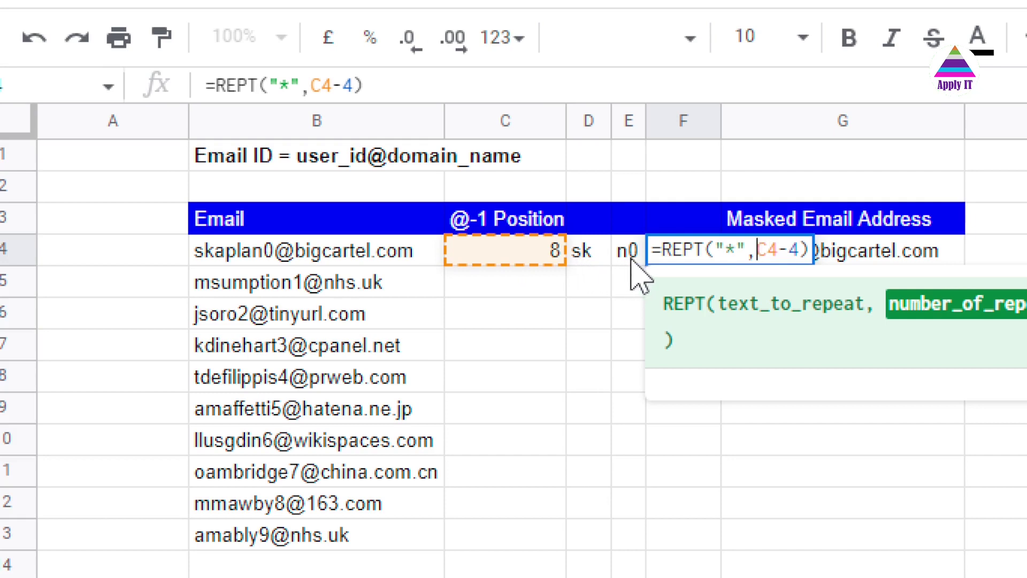
{"action": "key", "text": "Right"}
{"action": "key", "text": "Right"}
{"action": "key", "text": "Right"}
{"action": "key", "text": "Right"}
{"action": "key", "text": "Right"}
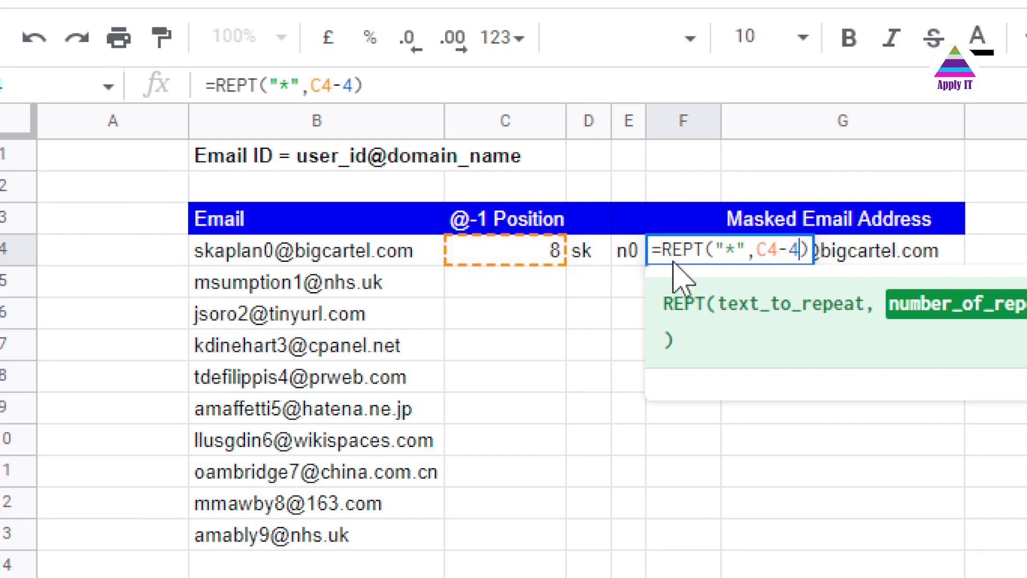
{"action": "key", "text": "Return"}
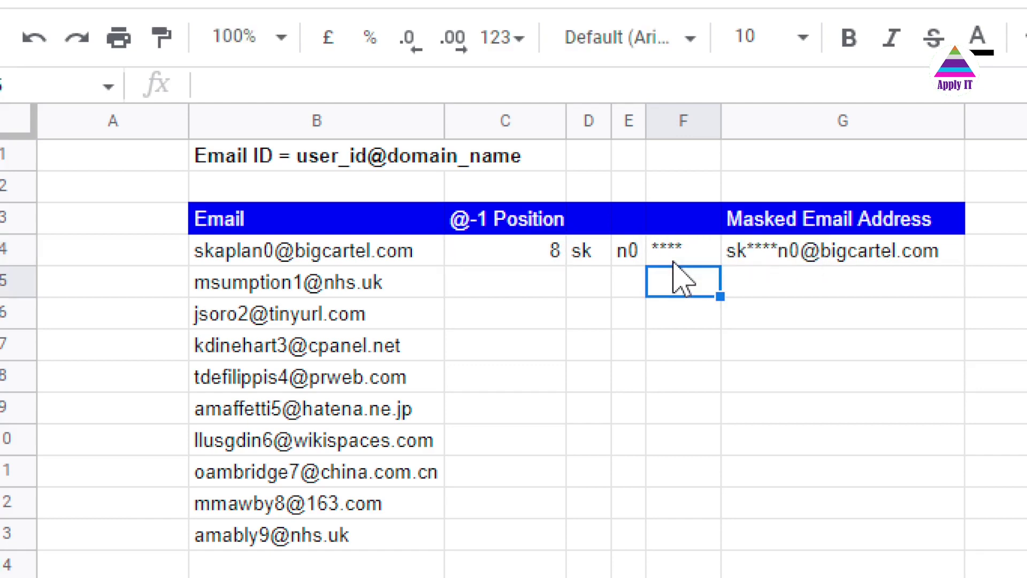
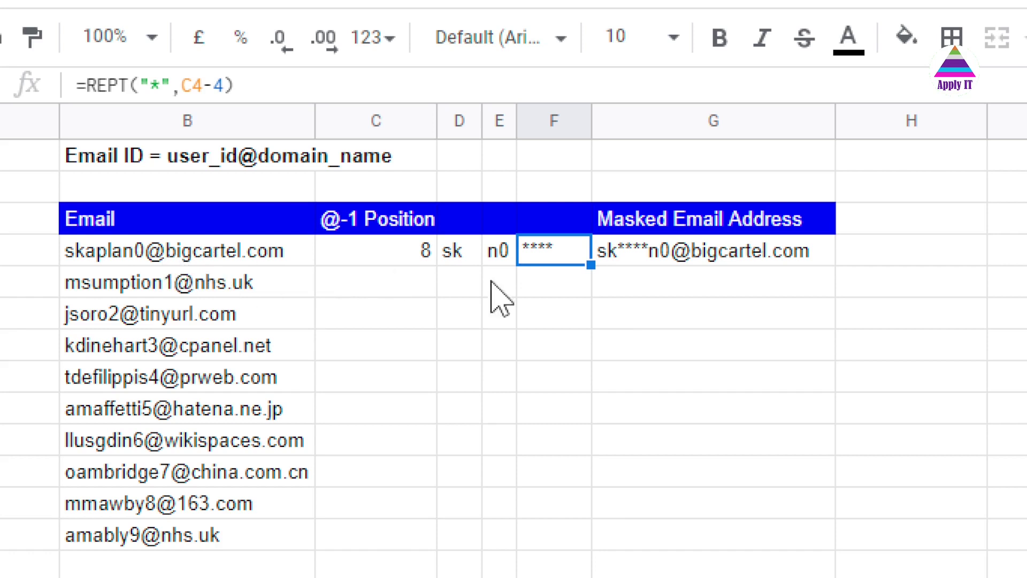
Open the masked email formula in G4 and examine its first concatenated reference, D4.
{"action": "left_click", "coordinate": [650, 257]}
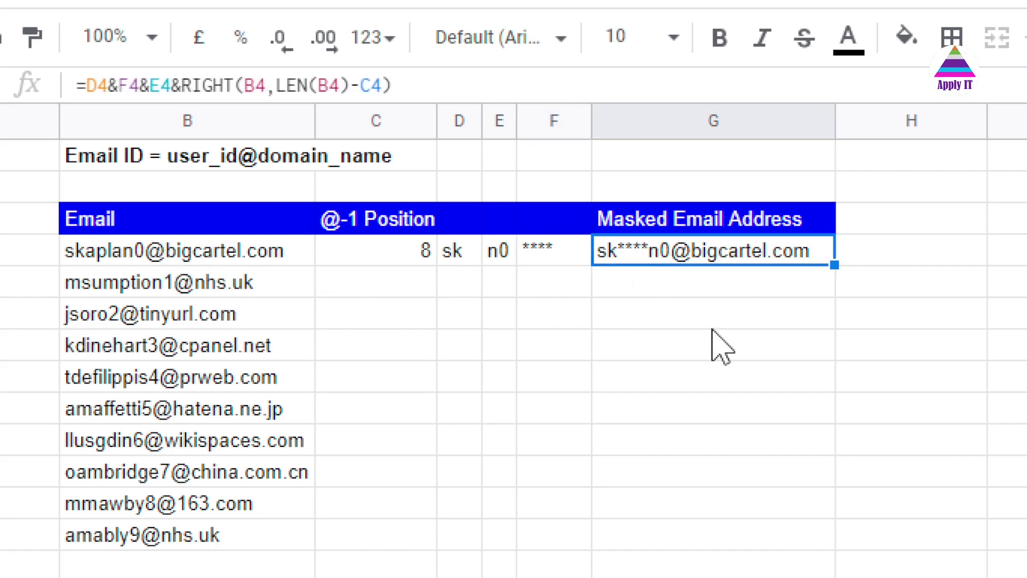
{"action": "key", "text": "F2"}
{"action": "key", "text": "Home"}
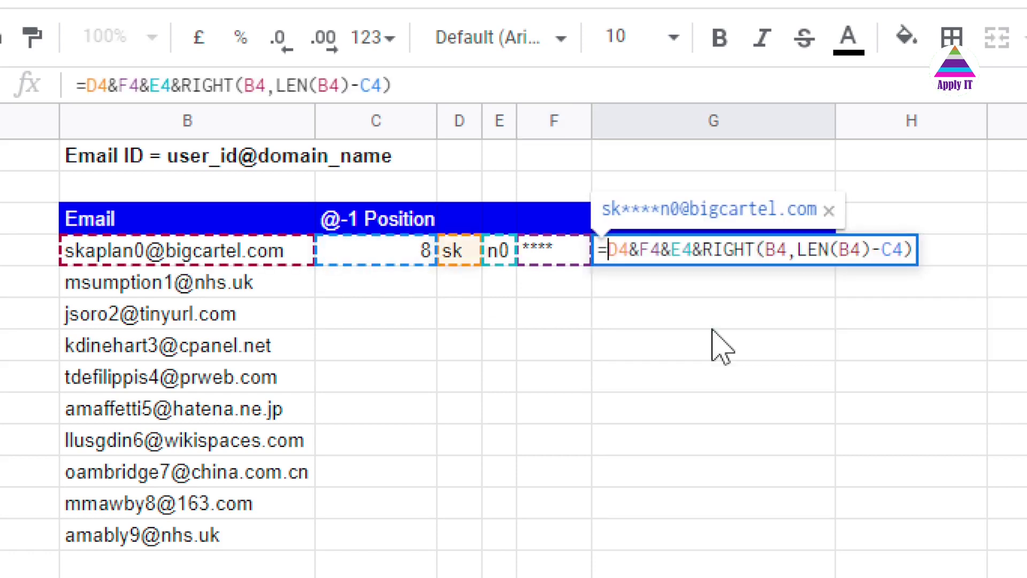
{"action": "key", "text": "Right"}
{"action": "key", "text": "shift+Right"}
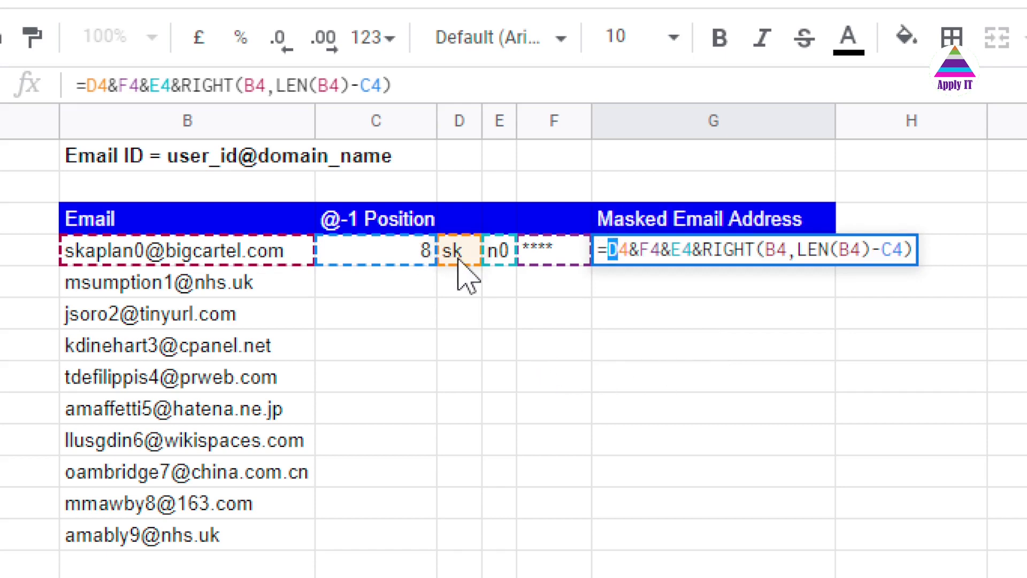
{"action": "key", "text": "Right"}
{"action": "key", "text": "Right"}
{"action": "key", "text": "Right"}
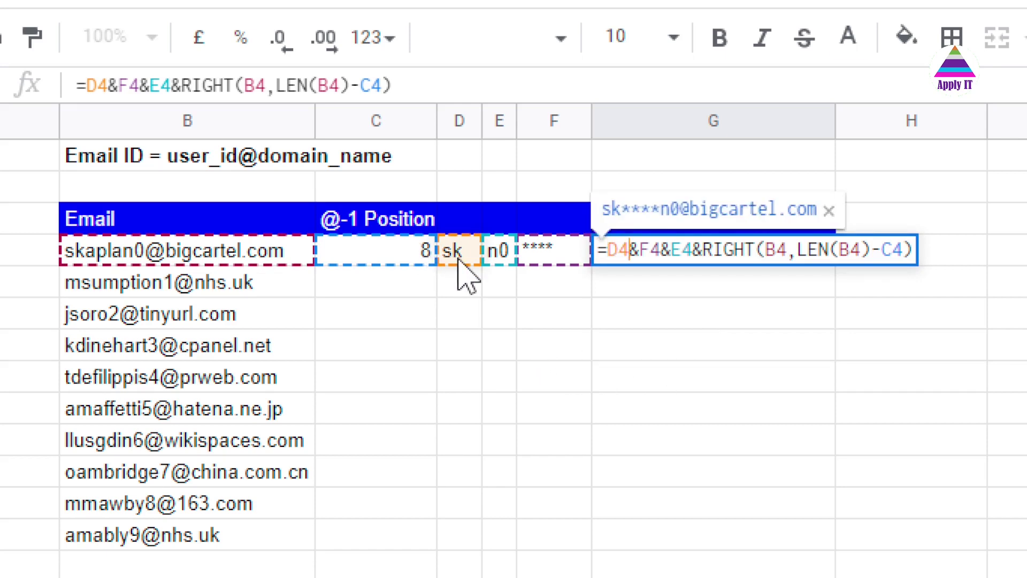
Highlight the F4 and E4 references in the G4 formula to examine the asterisks and the user ID's last characters.
{"action": "key", "text": "shift+Right"}
{"action": "key", "text": "shift+Right"}
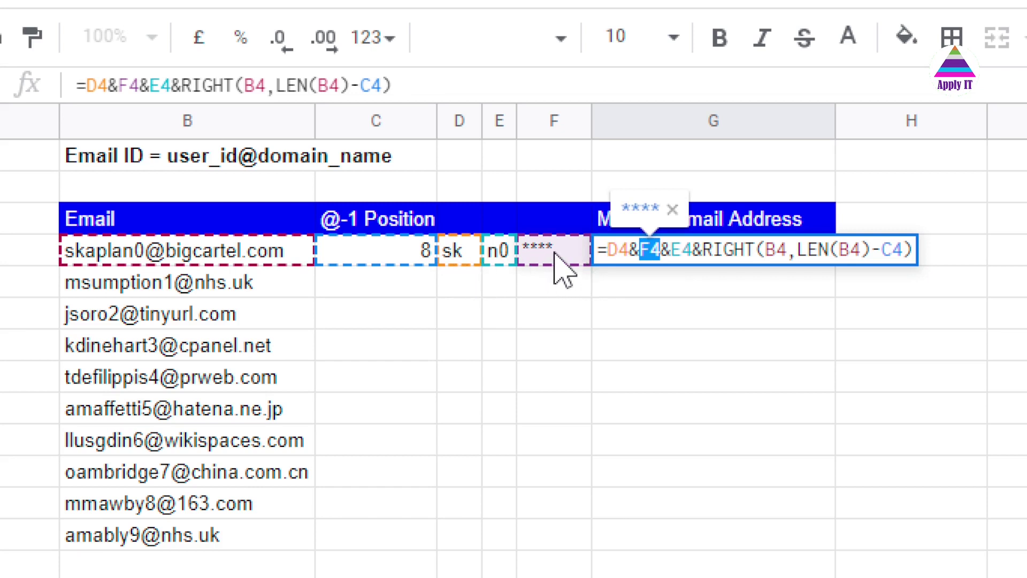
{"action": "key", "text": "Right"}
{"action": "key", "text": "Right"}
{"action": "key", "text": "shift+Right"}
{"action": "key", "text": "shift+Right"}
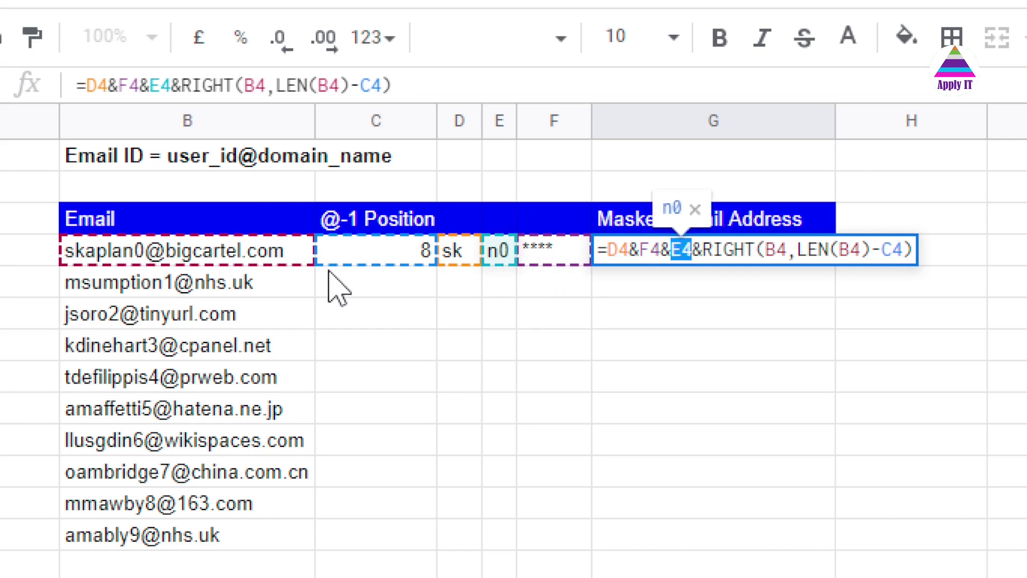
Examine the B4 string argument of the RIGHT function in the G4 formula.
{"action": "key", "text": "Right"}
{"action": "key", "text": "Right"}
{"action": "key", "text": "Right"}
{"action": "key", "text": "Right"}
{"action": "key", "text": "Right"}
{"action": "key", "text": "Right"}
{"action": "key", "text": "Right"}
{"action": "key", "text": "Right"}
{"action": "key", "text": "Right"}
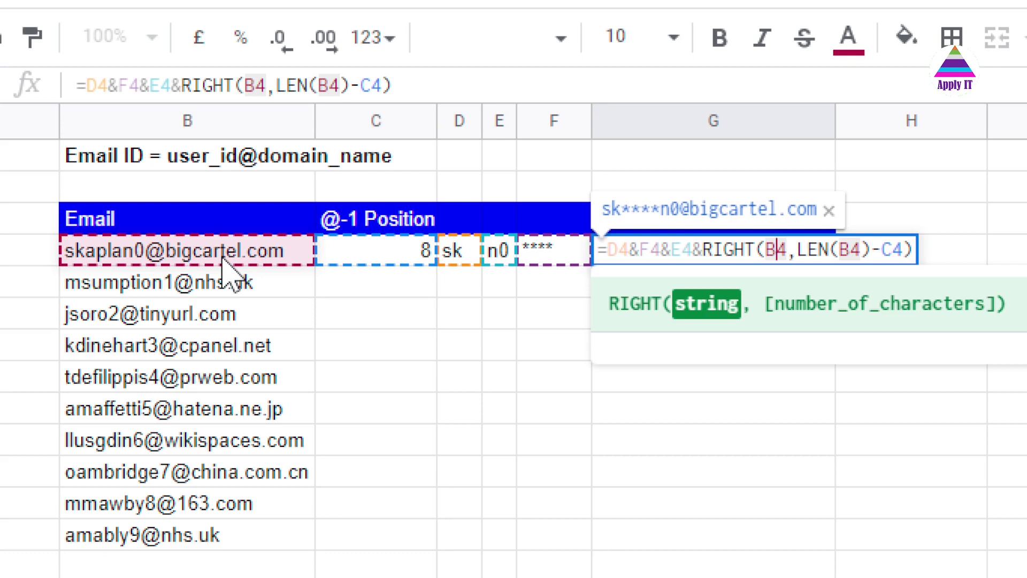
{"action": "key", "text": "Right"}
{"action": "key", "text": "Right"}
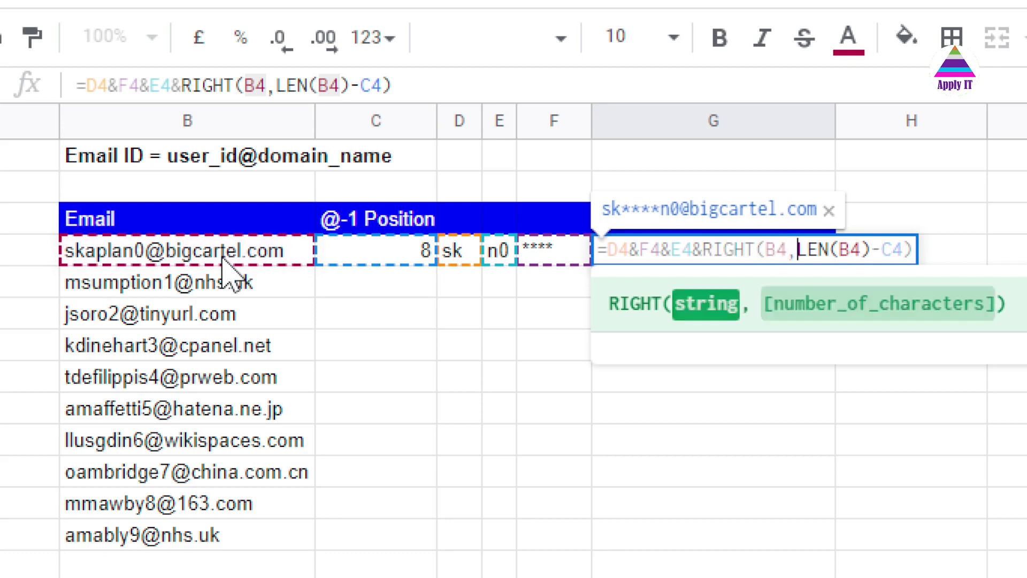
Highlight LEN(B4) and C4 in turn to examine the RIGHT function's number-of-characters argument in G4.
{"action": "key", "text": "shift+Right"}
{"action": "key", "text": "shift+Right"}
{"action": "key", "text": "shift+Right"}
{"action": "key", "text": "shift+Right"}
{"action": "key", "text": "shift+Right"}
{"action": "key", "text": "shift+Right"}
{"action": "key", "text": "shift+Right"}
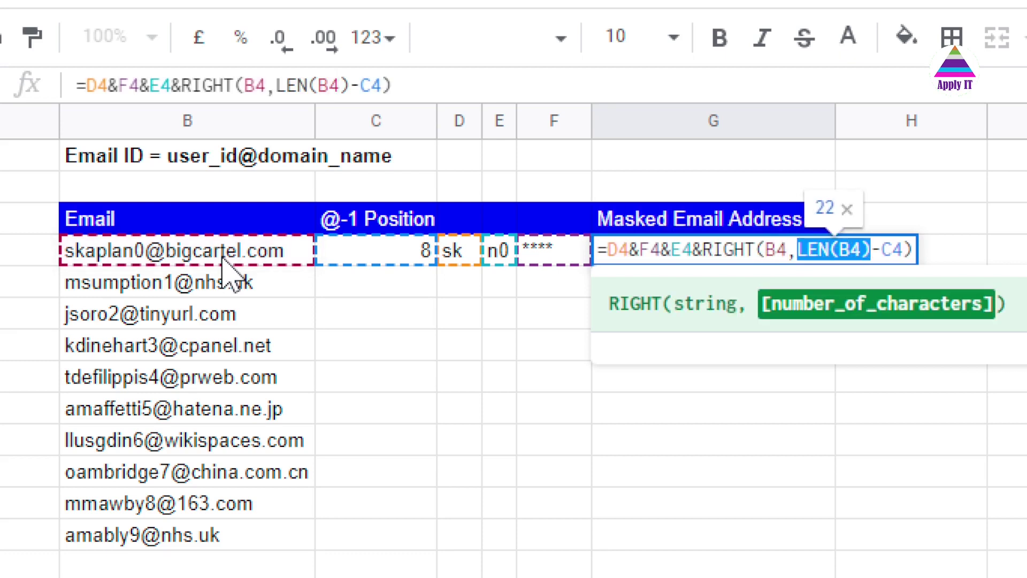
{"action": "key", "text": "Right"}
{"action": "key", "text": "Right"}
{"action": "key", "text": "shift+Right"}
{"action": "key", "text": "shift+Right"}
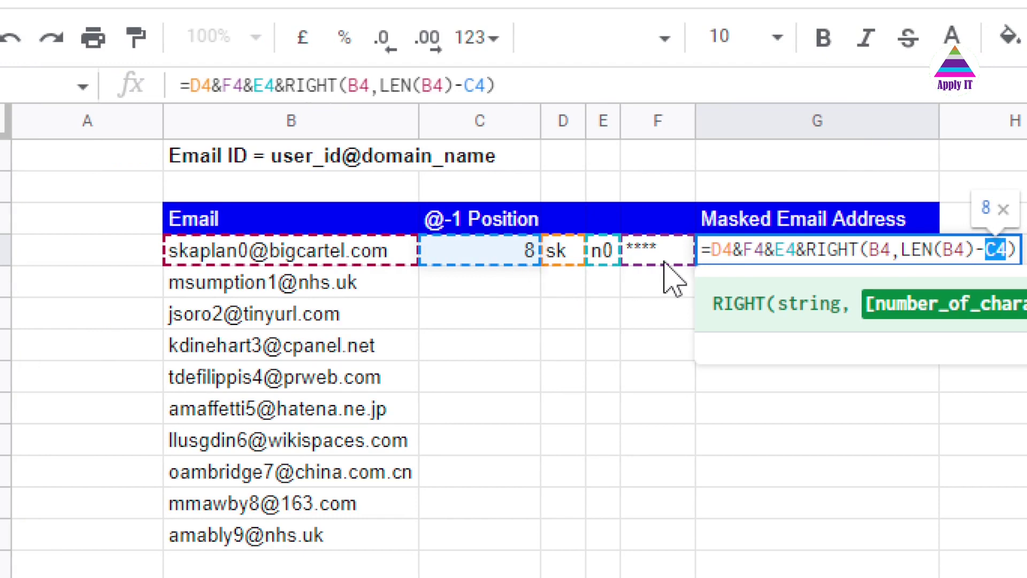
Review the complete RIGHT function in G4 once more, then close the formula.
{"action": "left_click", "coordinate": [689, 251]}
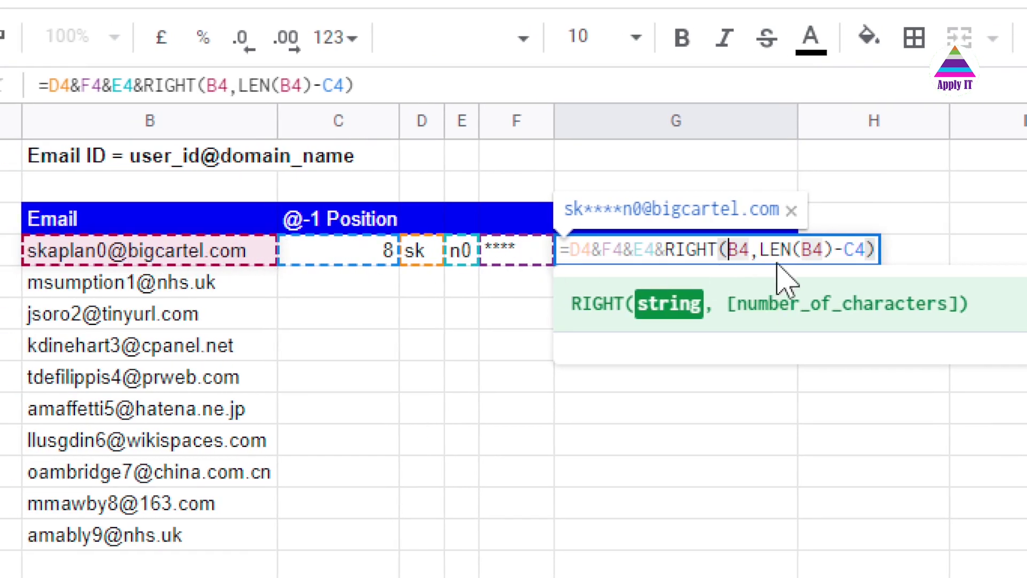
{"action": "left_click", "coordinate": [788, 251]}
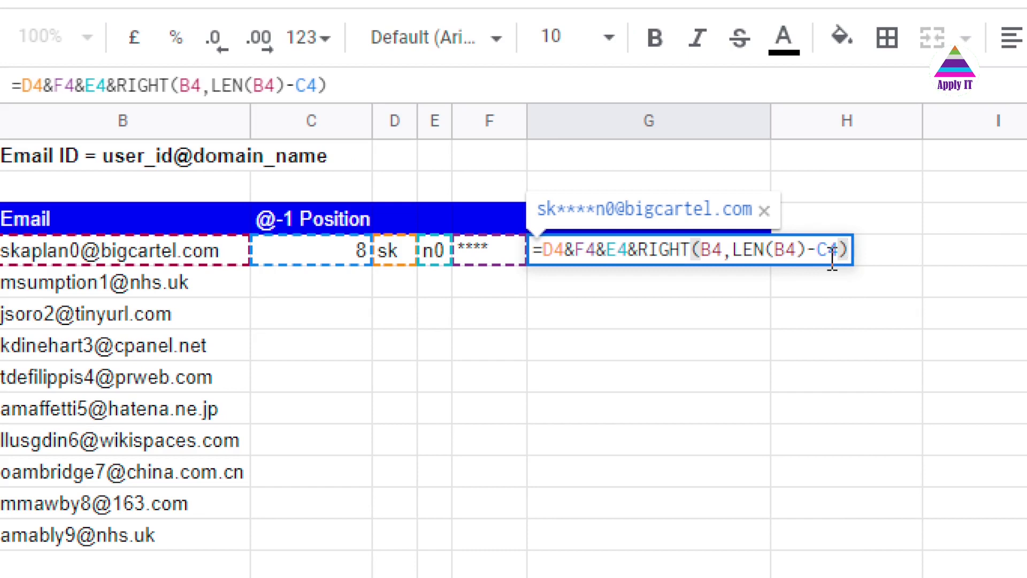
{"action": "key", "text": "Return"}
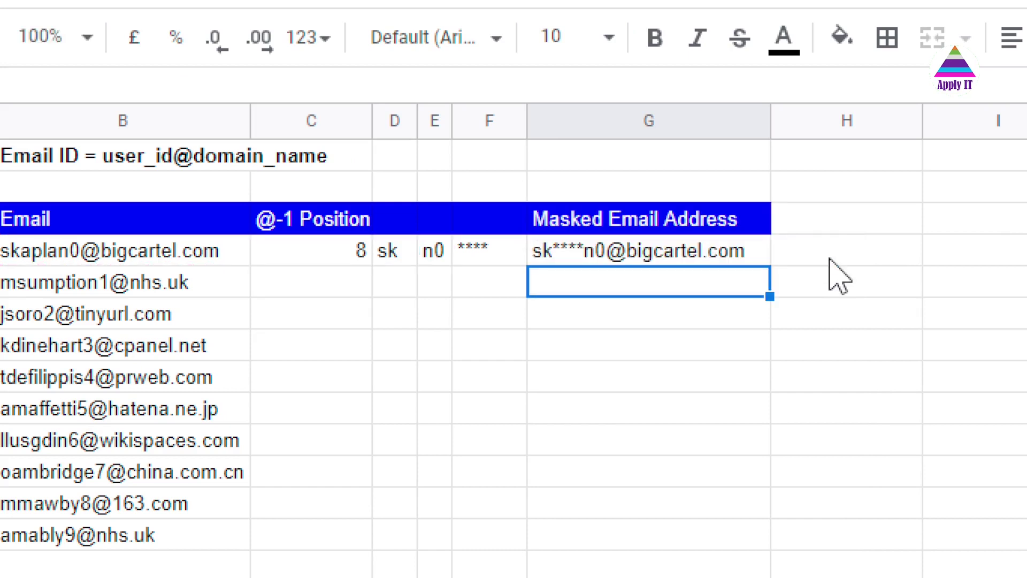
Copy the masking formulas in C4:G4.
{"action": "key", "text": "Left"}
{"action": "key", "text": "Left"}
{"action": "key", "text": "Left"}
{"action": "key", "text": "Left"}
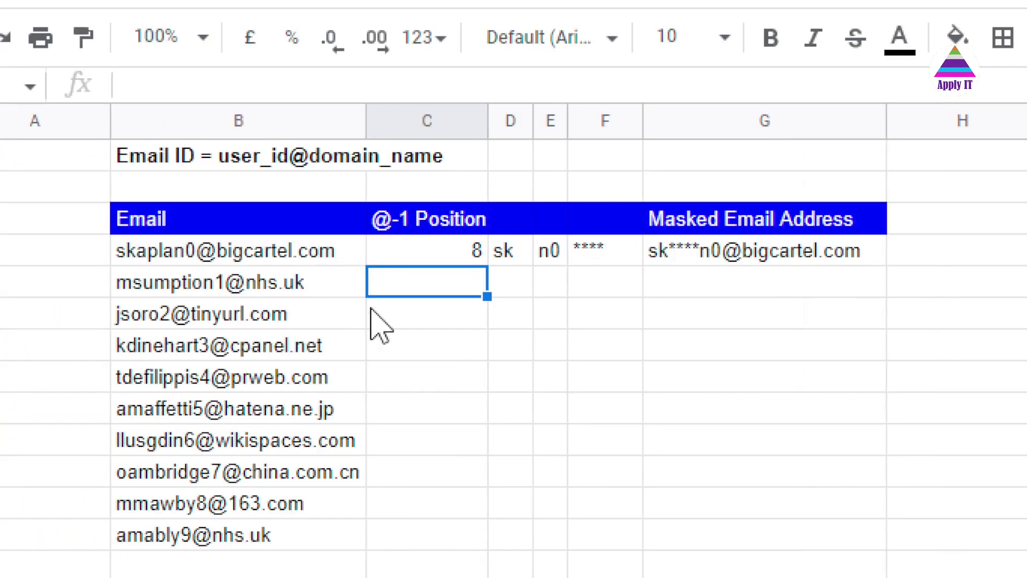
{"action": "left_click", "coordinate": [410, 256]}
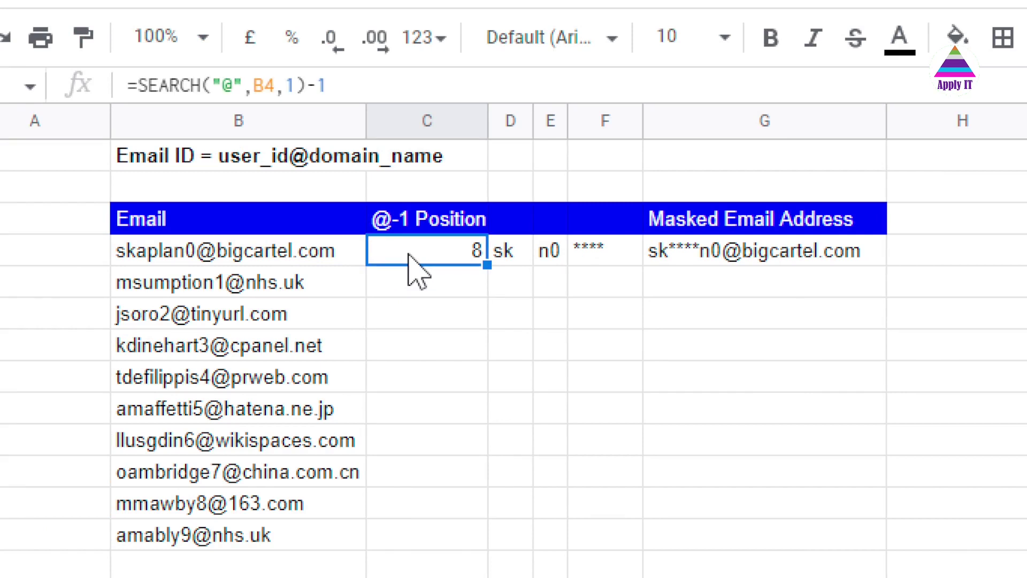
{"action": "key", "text": "ctrl+shift+Right"}
{"action": "key", "text": "ctrl+c"}
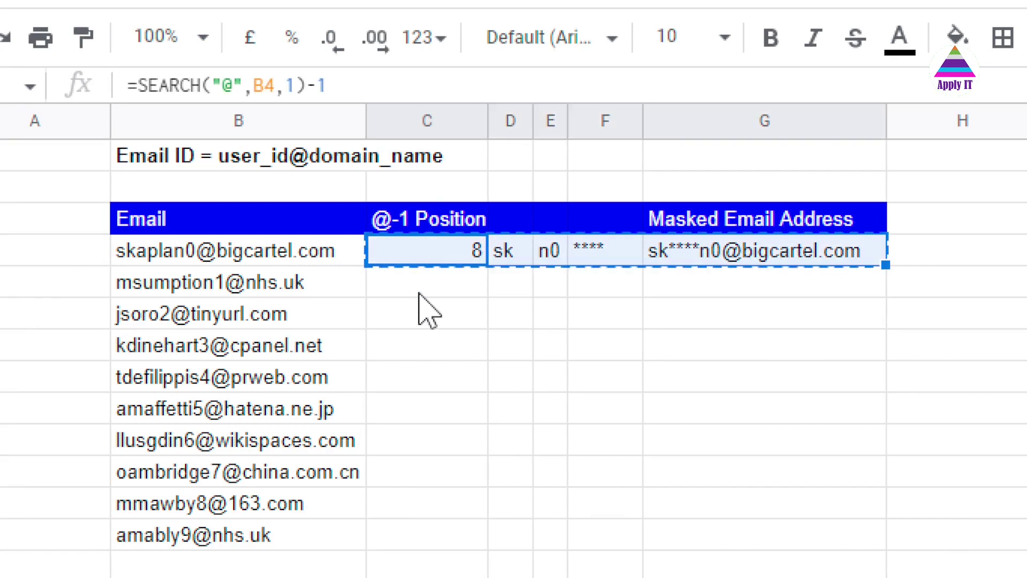
Paste the copied row of formulas into C5:G13 for the remaining email addresses.
{"action": "left_click", "coordinate": [420, 294]}
{"action": "left_click", "coordinate": [440, 260]}
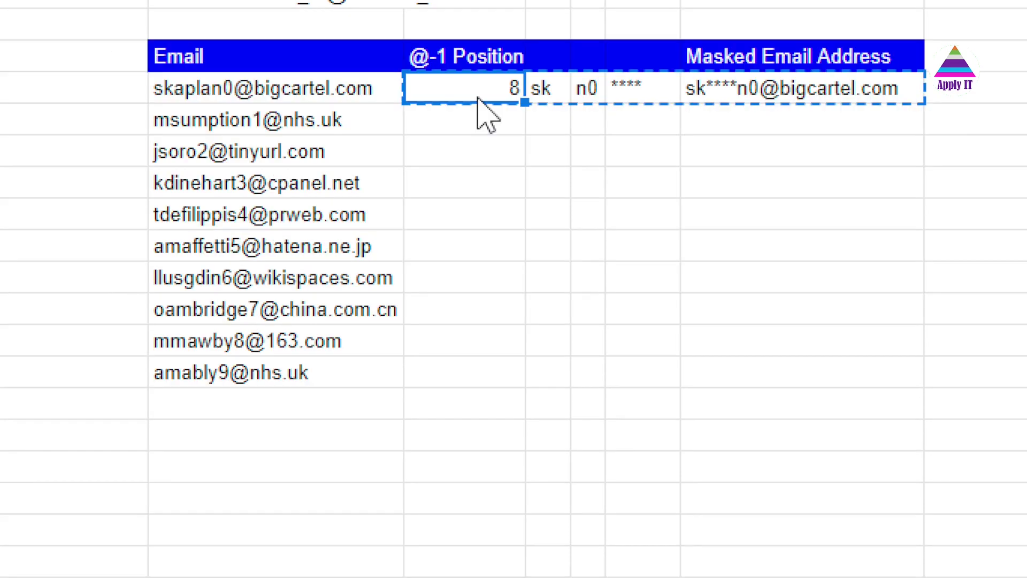
{"action": "key", "text": "shift+Right"}
{"action": "key", "text": "shift+Right"}
{"action": "key", "text": "shift+Right"}
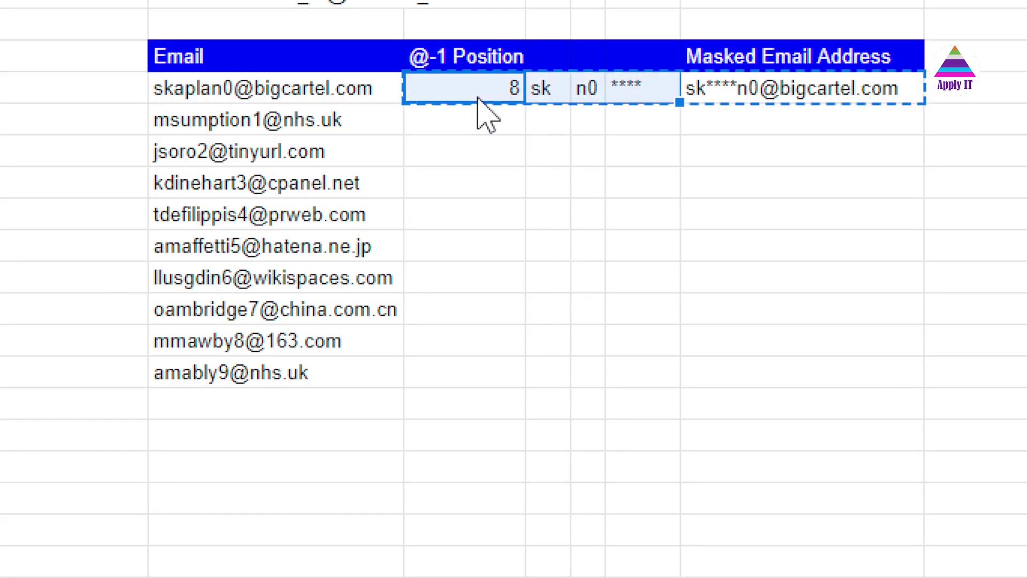
{"action": "key", "text": "shift+Right"}
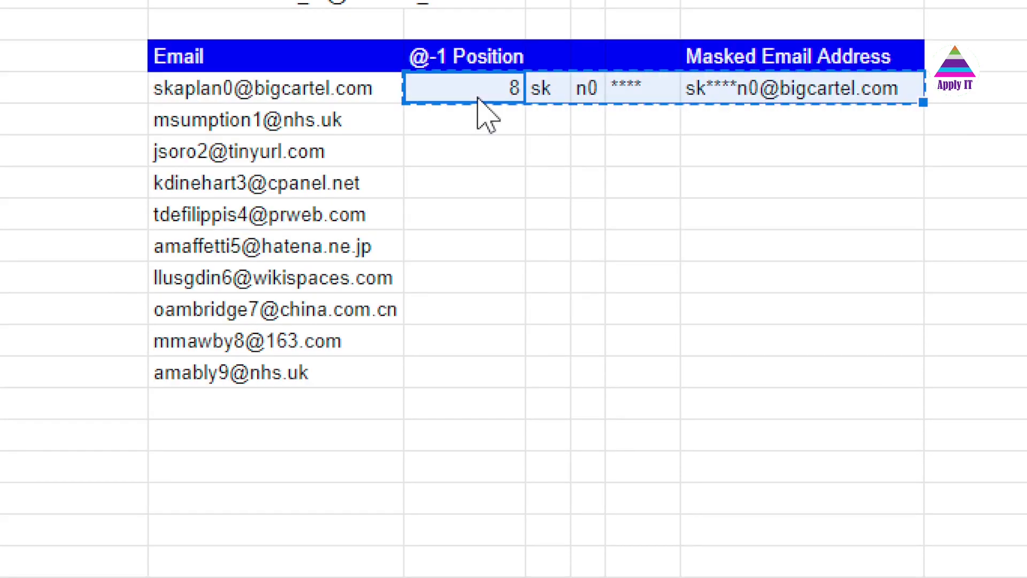
{"action": "left_click_drag", "start_coordinate": [484, 115], "coordinate": [803, 372]}
{"action": "key", "text": "ctrl+v"}
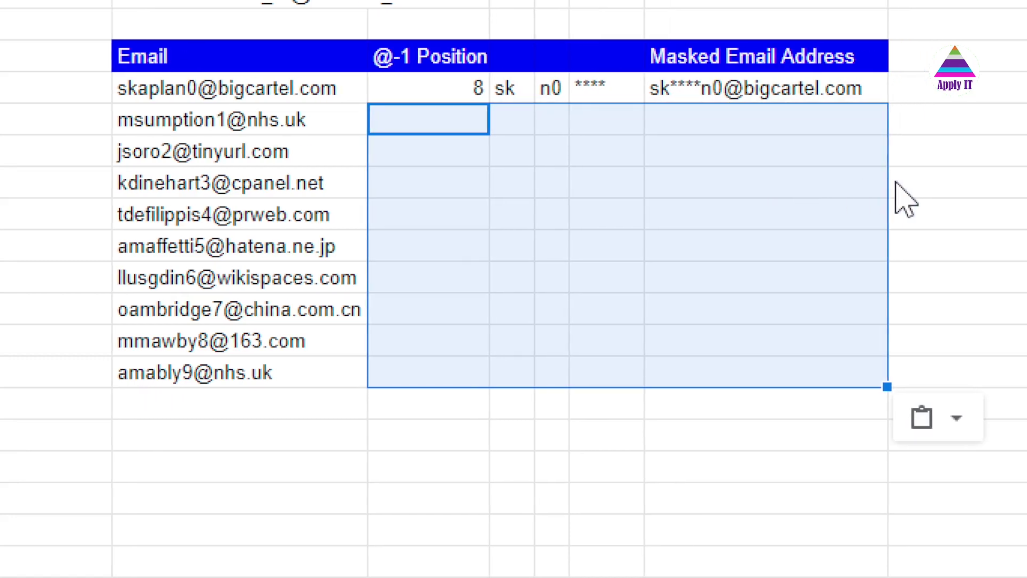